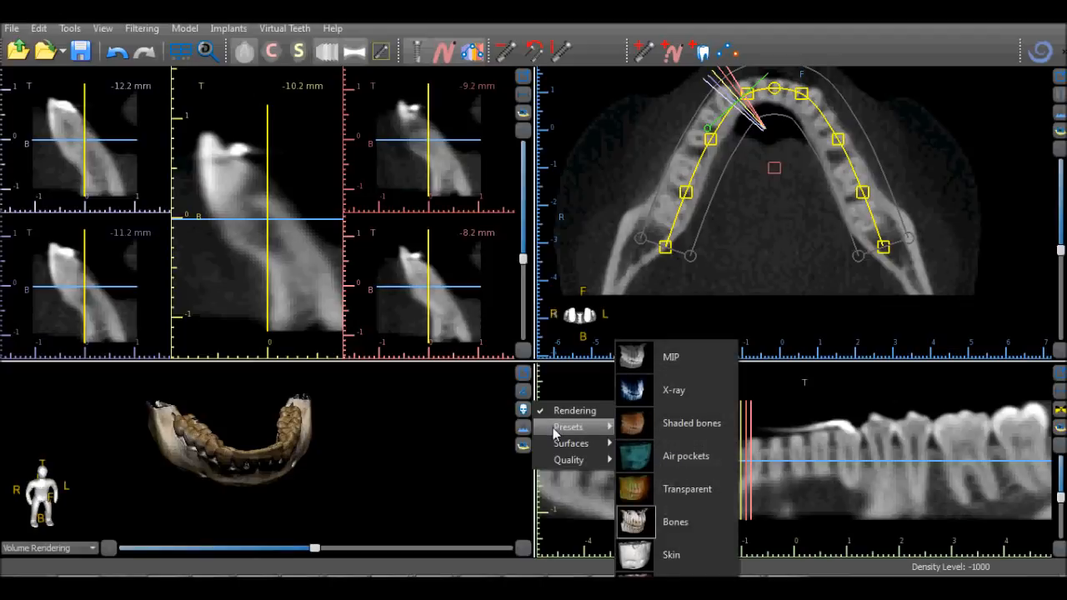
Apply the Bones rendering preset to the 3D volume view
left_click(671, 522)
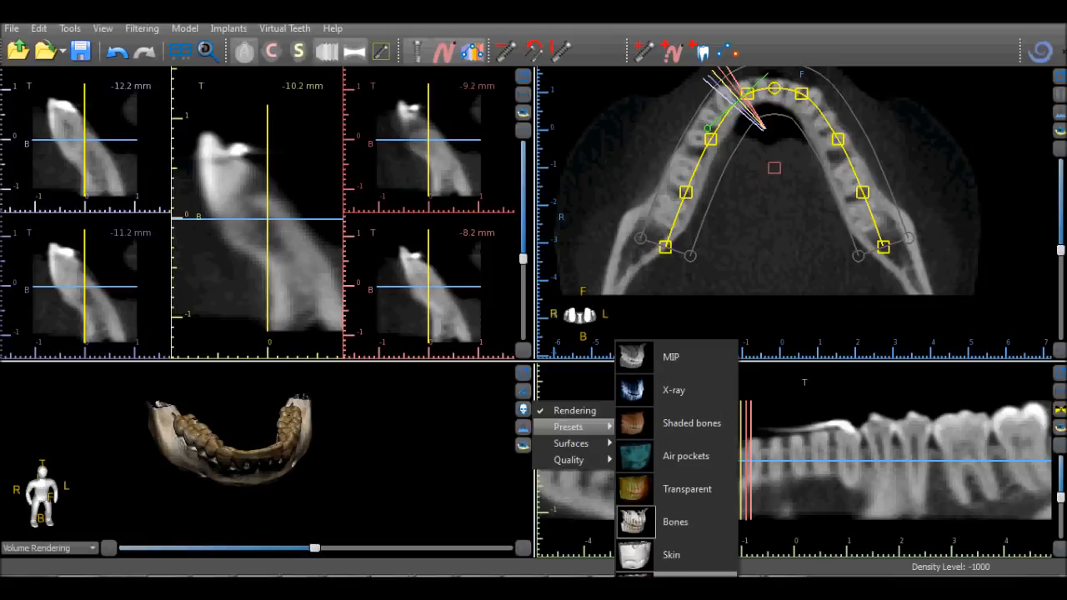
left_click(664, 529)
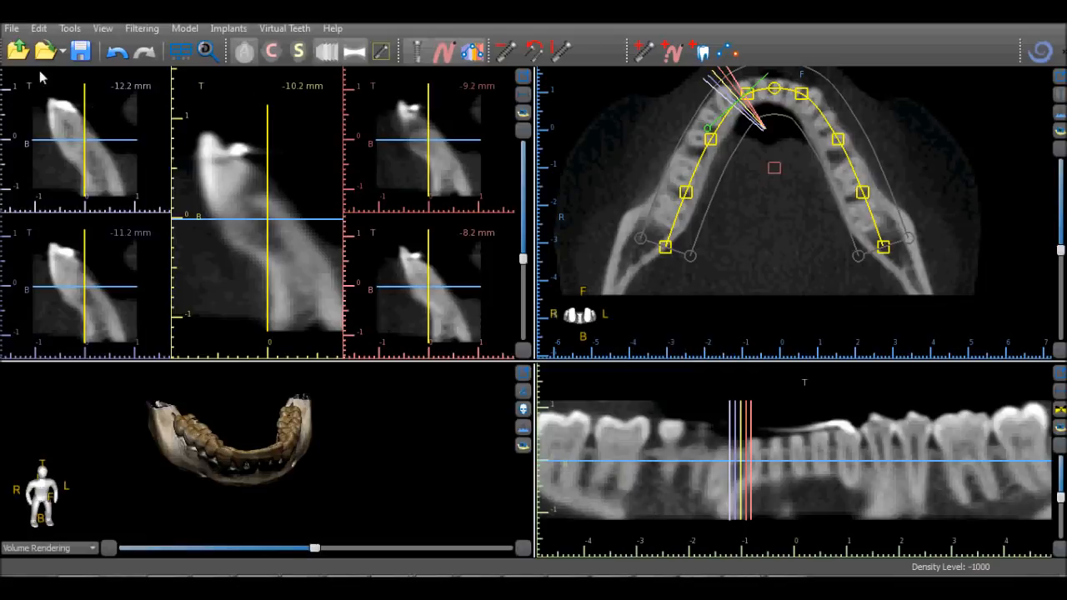
Import the STL file Model.stl from the Desktop into the project
left_click(12, 29)
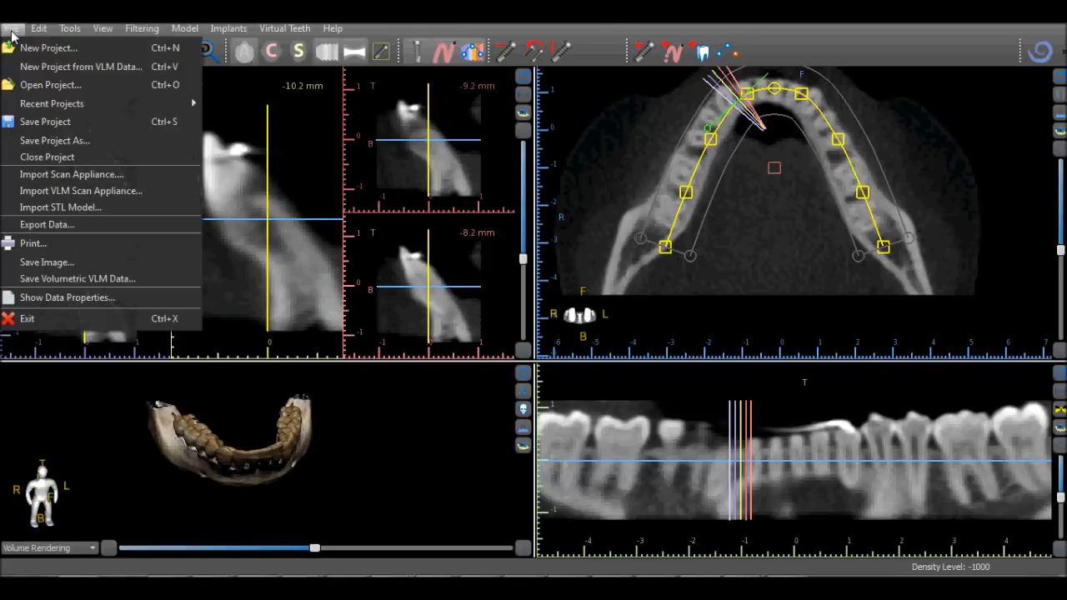
left_click(60, 208)
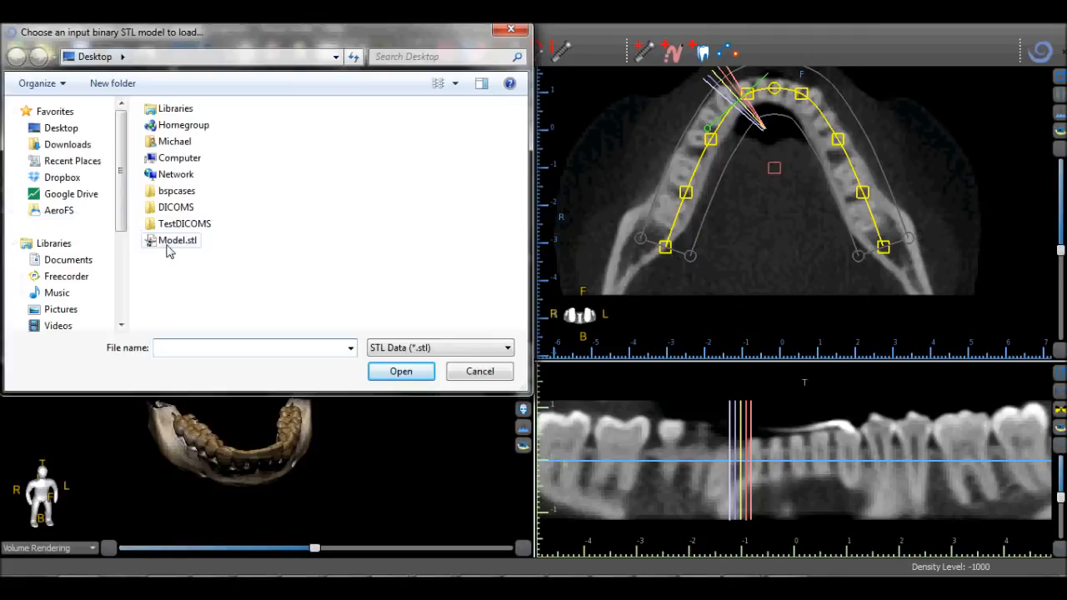
left_click(169, 244)
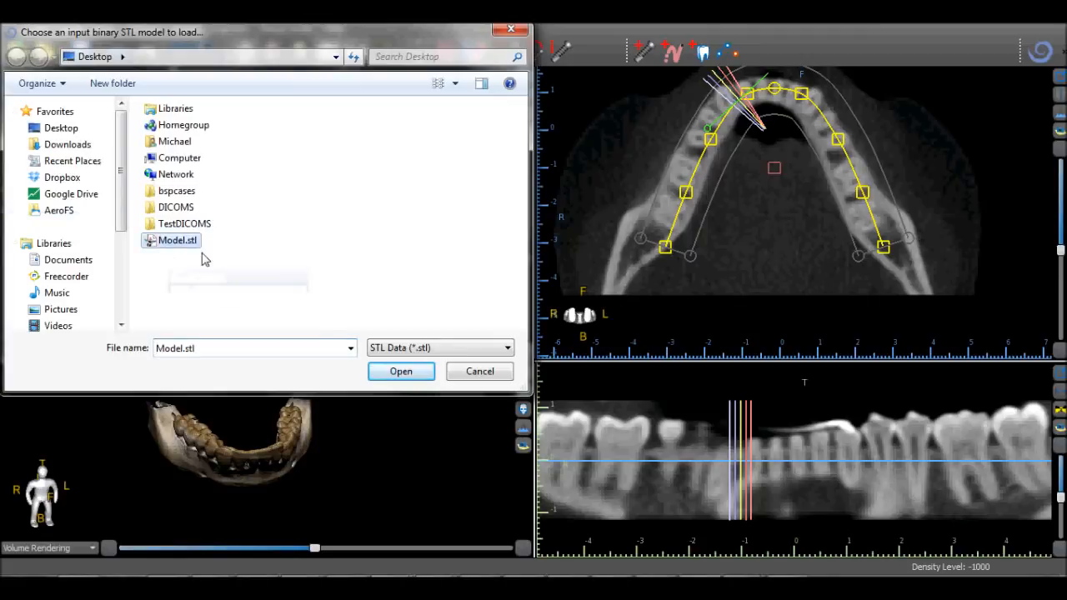
left_click(399, 372)
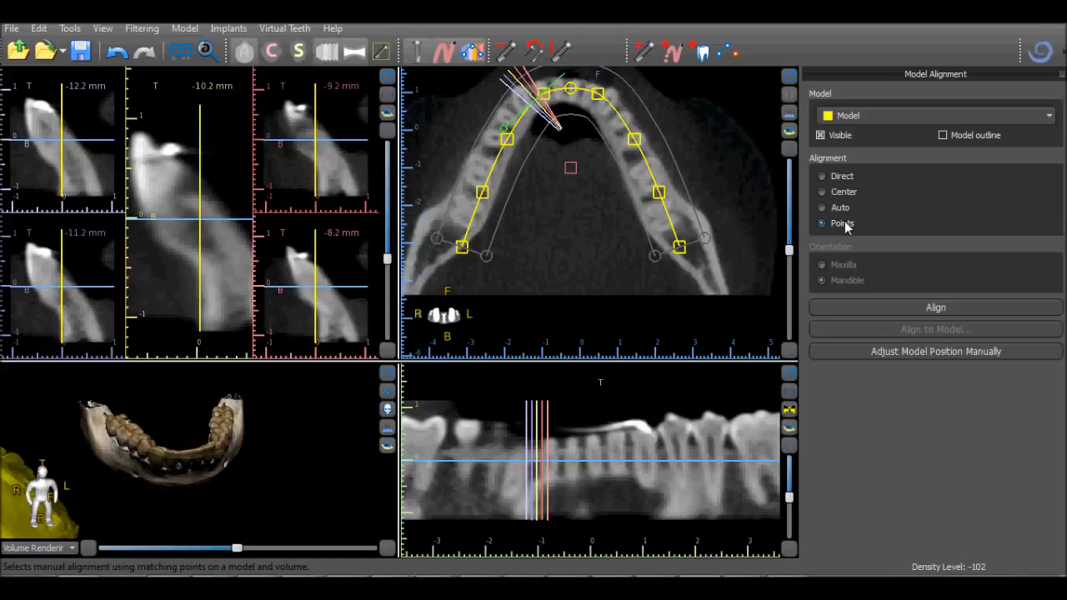
Start a points-based alignment and mark five tooth points on the surface model: front incisors, both canine areas and both molar areas
left_click(911, 308)
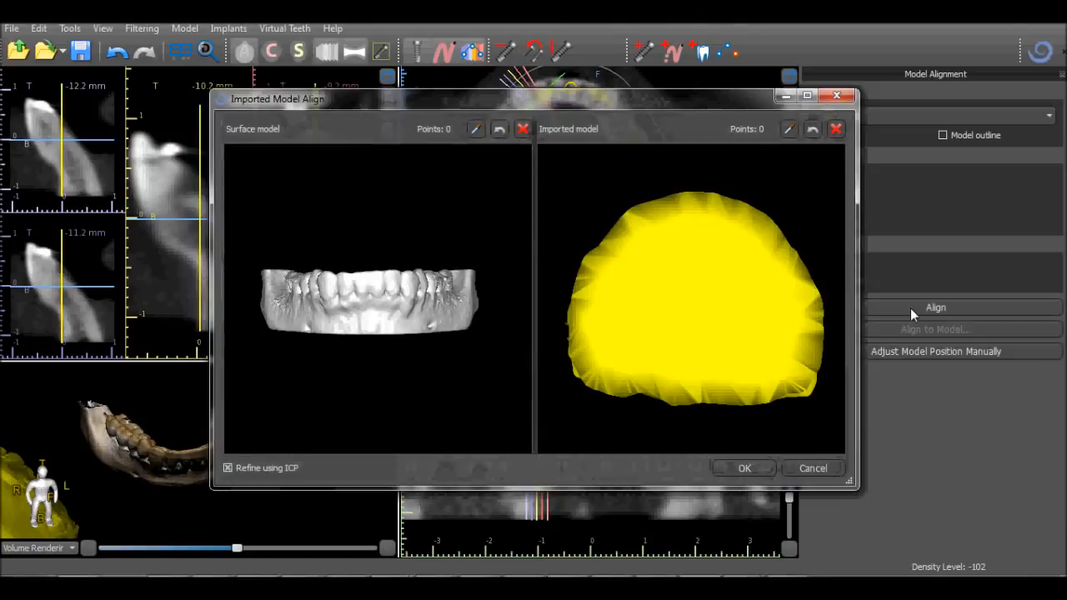
left_click_drag(700, 222, 729, 413)
left_click_drag(674, 353, 676, 397)
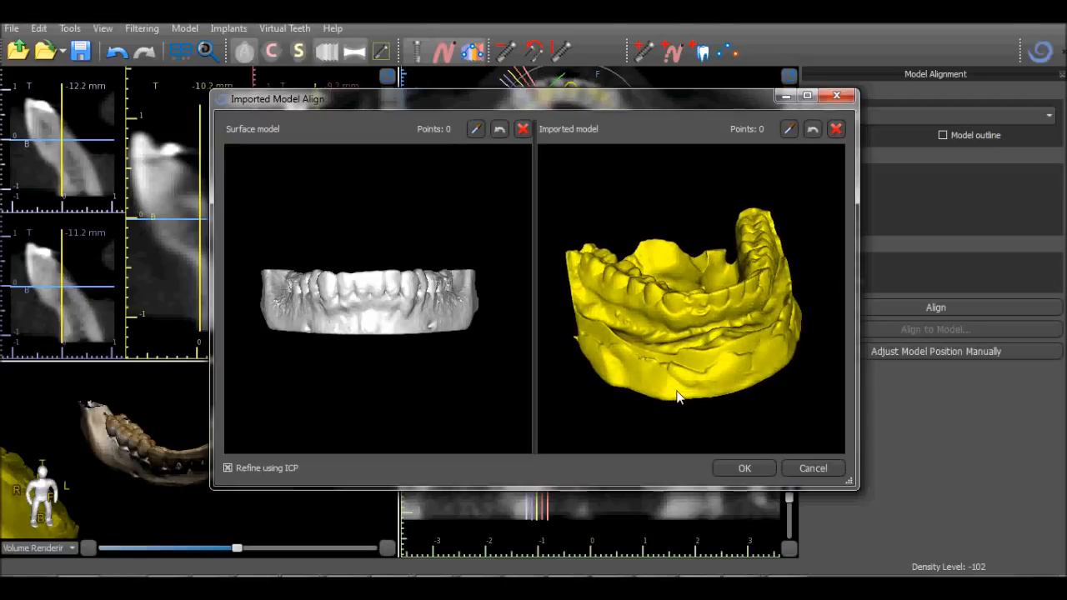
left_click_drag(456, 359, 435, 356)
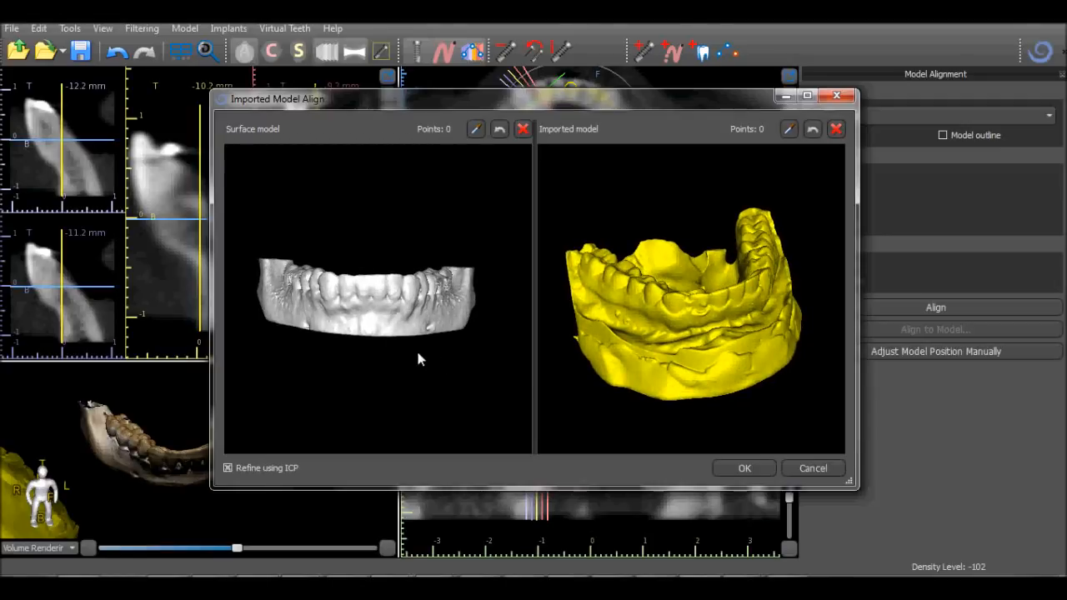
left_click_drag(408, 355, 413, 365)
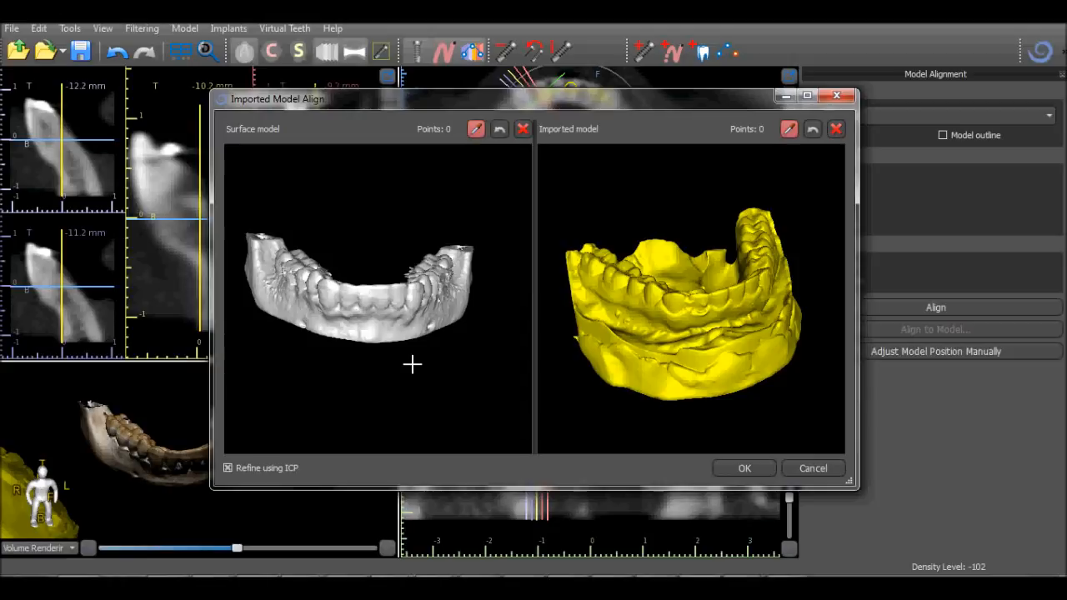
left_click_drag(400, 339, 396, 348)
left_click(375, 302)
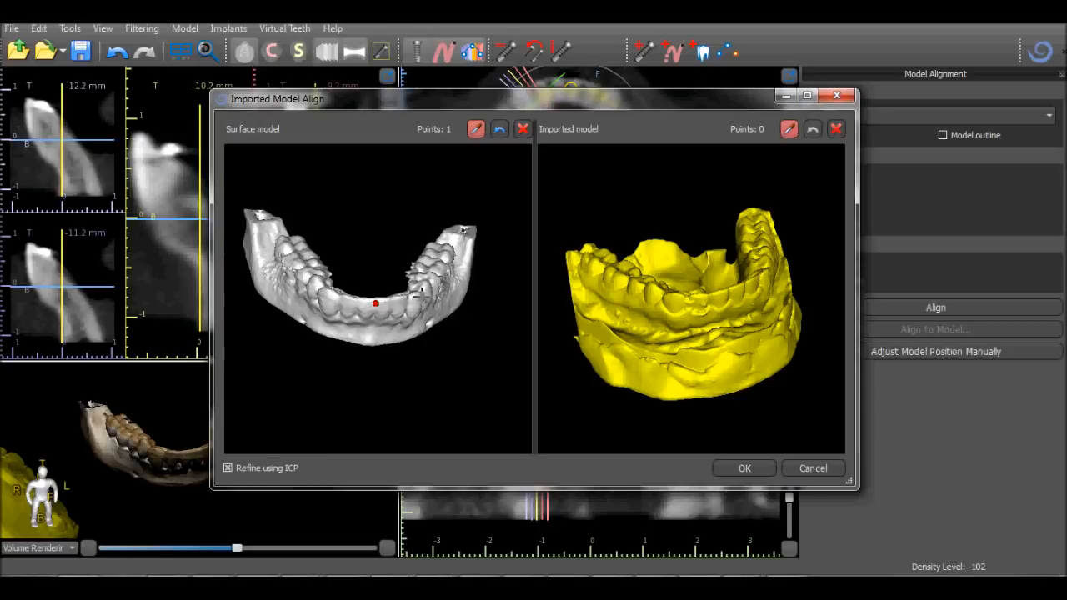
left_click(422, 296)
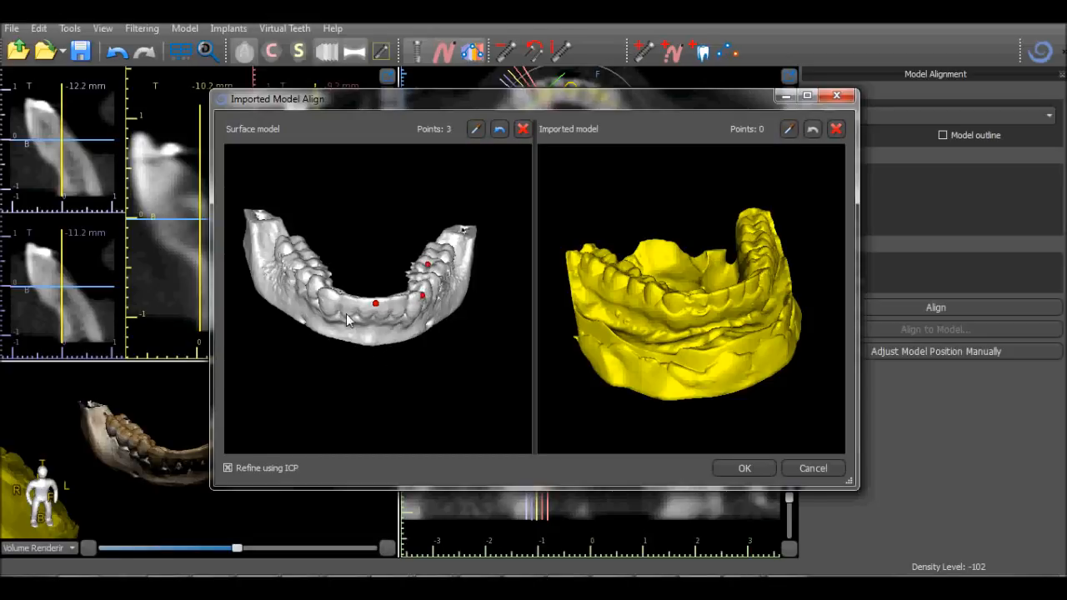
left_click(324, 289)
left_click_drag(354, 342, 354, 389)
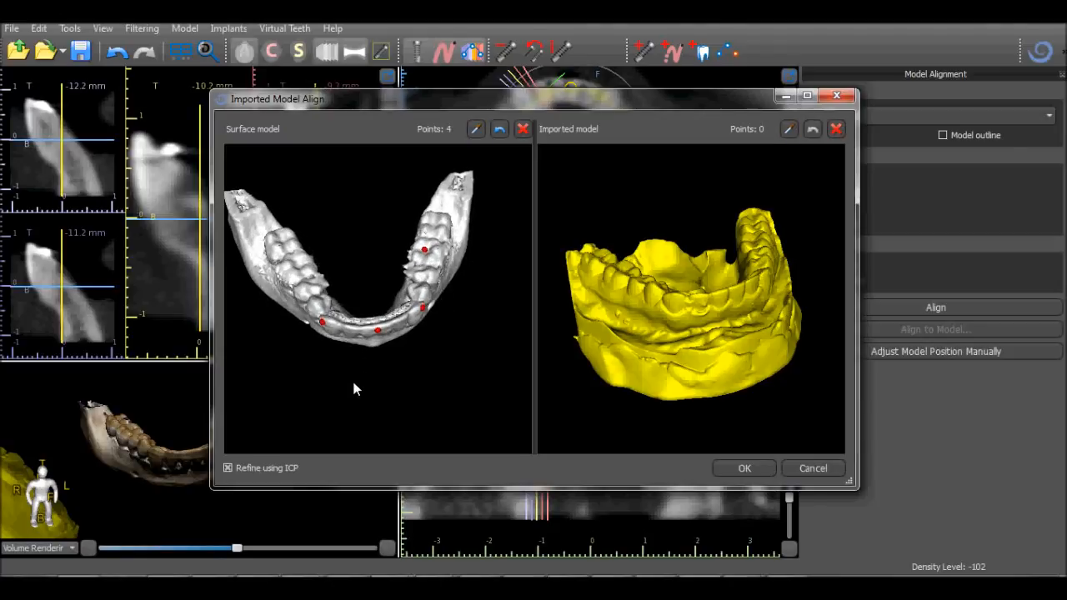
left_click(298, 269)
Mark matching points on the imported model at the front incisors, the patient's left canine area and the left molar
left_click_drag(564, 366, 678, 365)
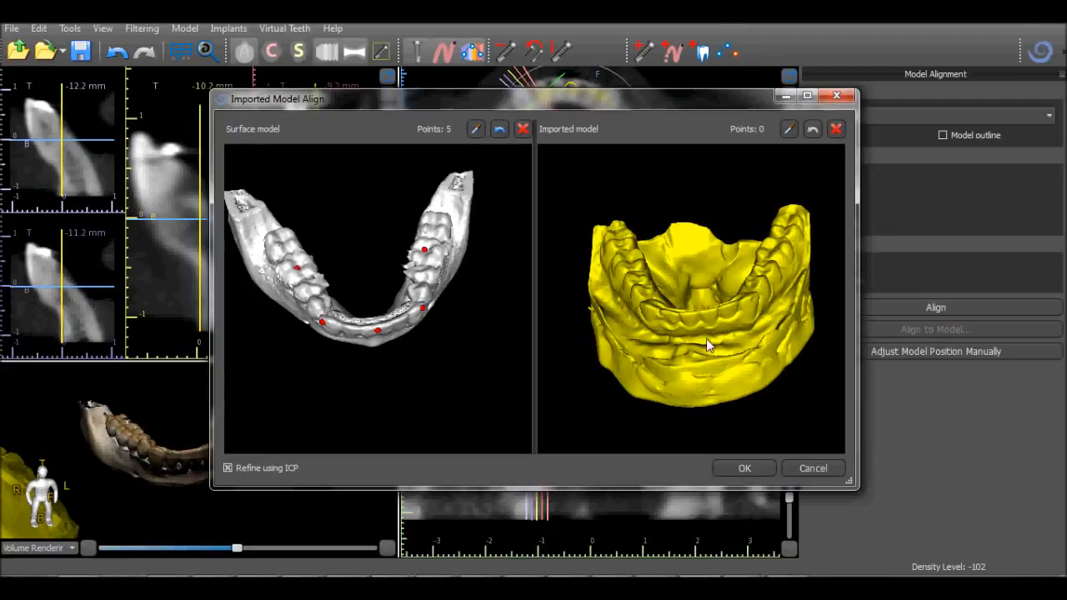
left_click(700, 314)
left_click_drag(737, 346, 720, 352)
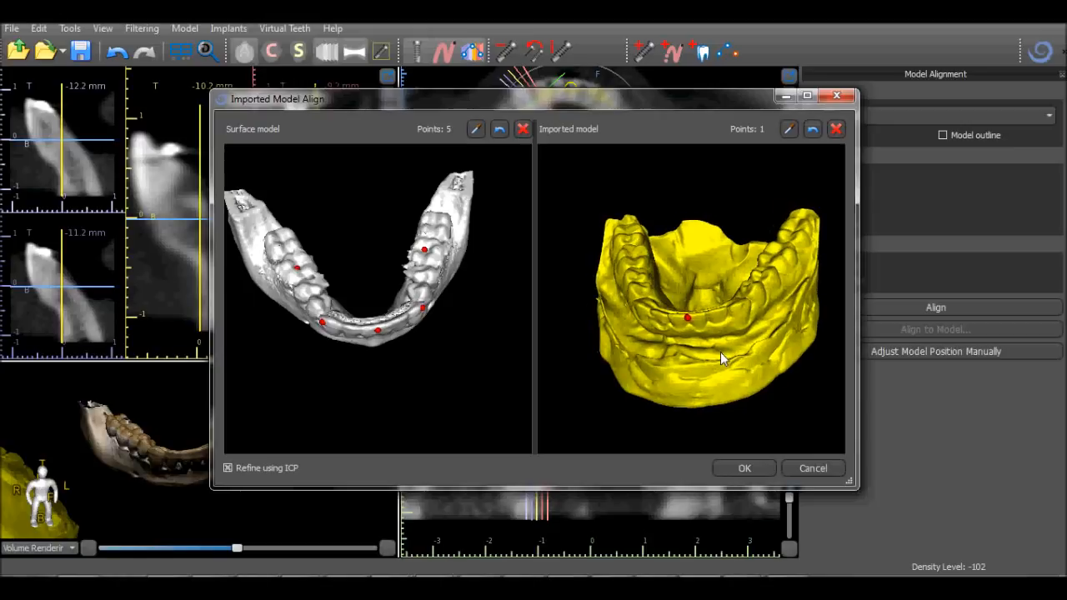
key("ctrl")
left_click(747, 302, "ctrl")
left_click_drag(746, 322, 761, 360)
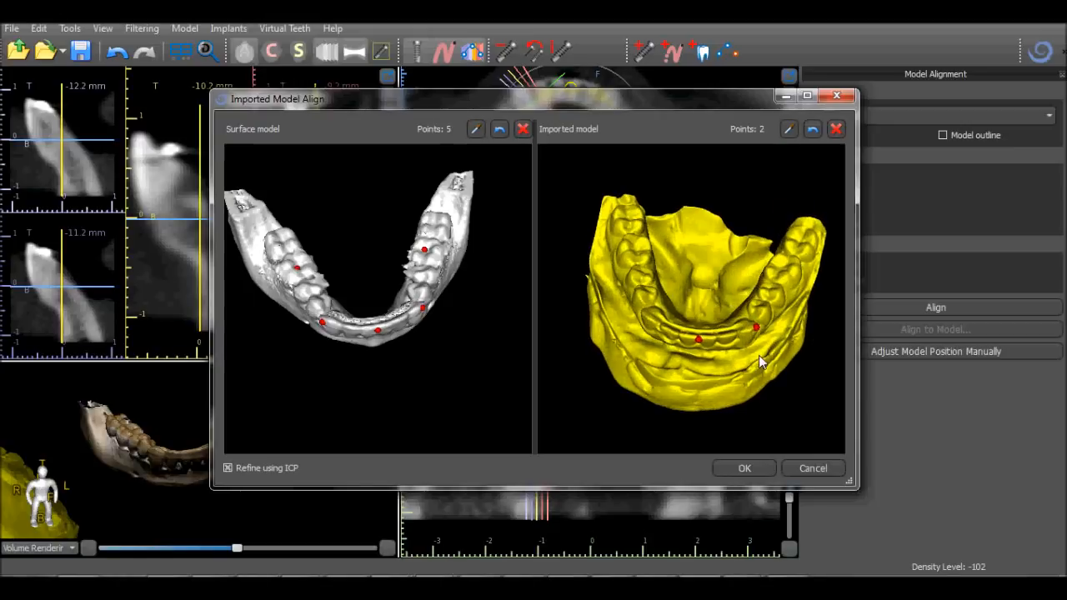
left_click(782, 267, "ctrl")
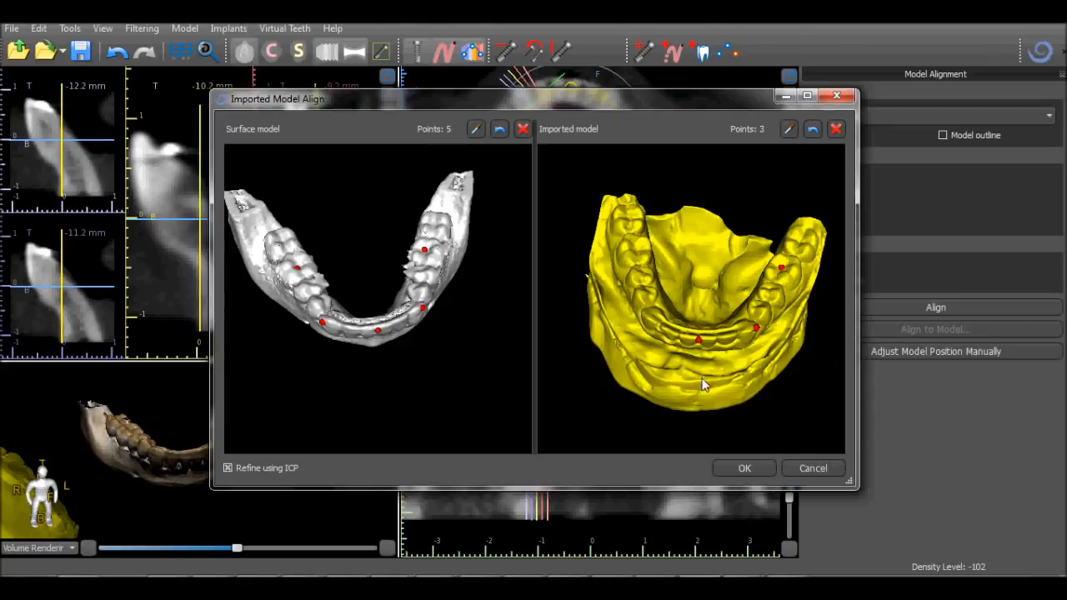
Mark the remaining matching points on the patient's right side of the imported model, redoing the canine point, and run the alignment with ICP refinement
left_click_drag(699, 380, 742, 358)
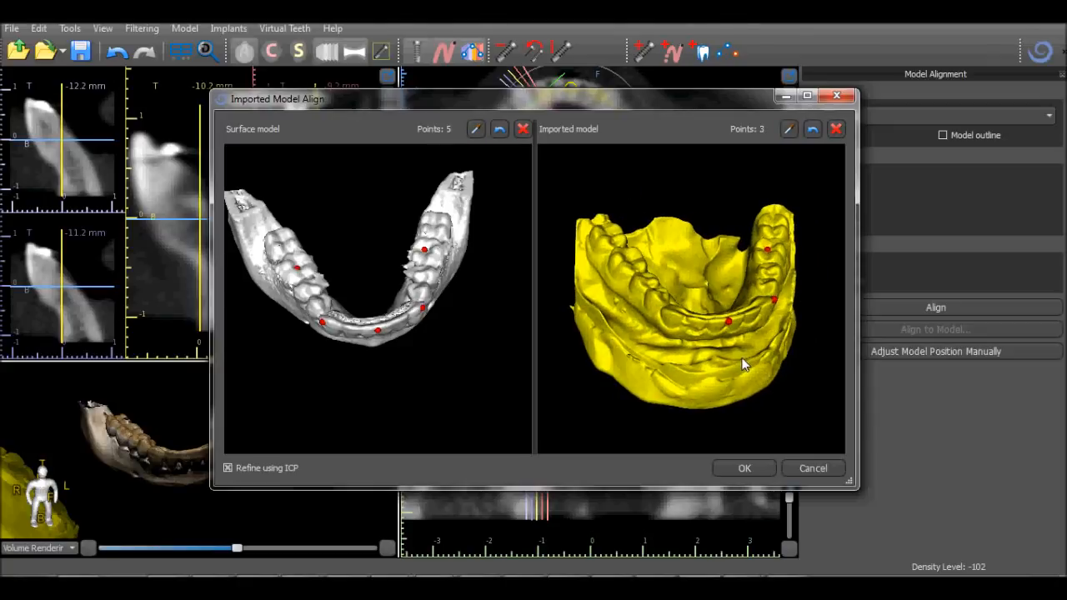
left_click(667, 313, "ctrl")
left_click(813, 129)
key("ctrl")
left_click(664, 310, "ctrl")
left_click(726, 470)
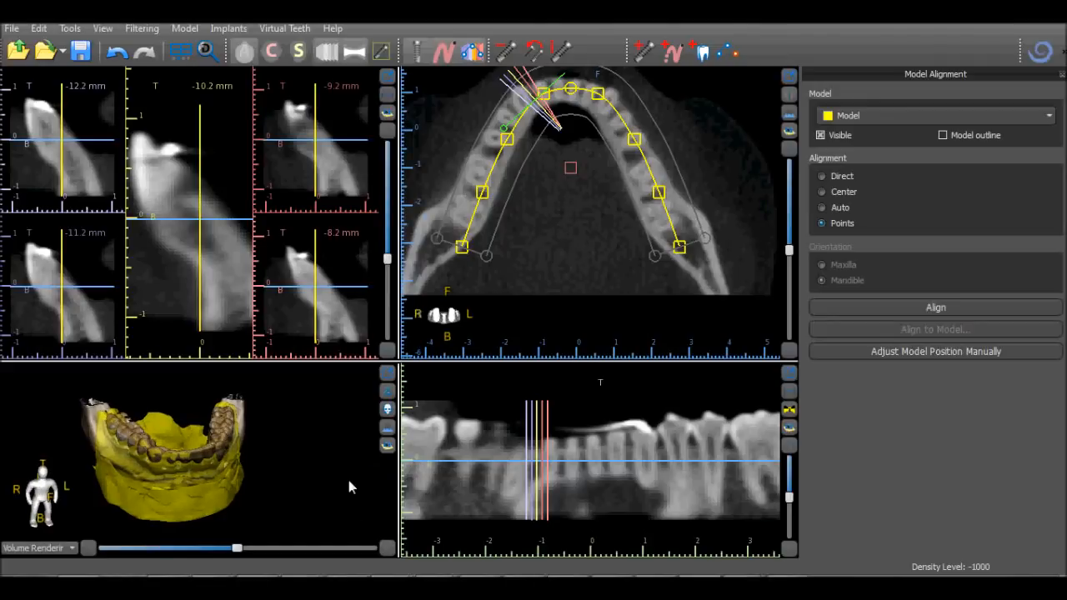
Toggle the imported model's visibility off and on to compare it with the scan, and show its outline in the slice views
left_click(840, 143)
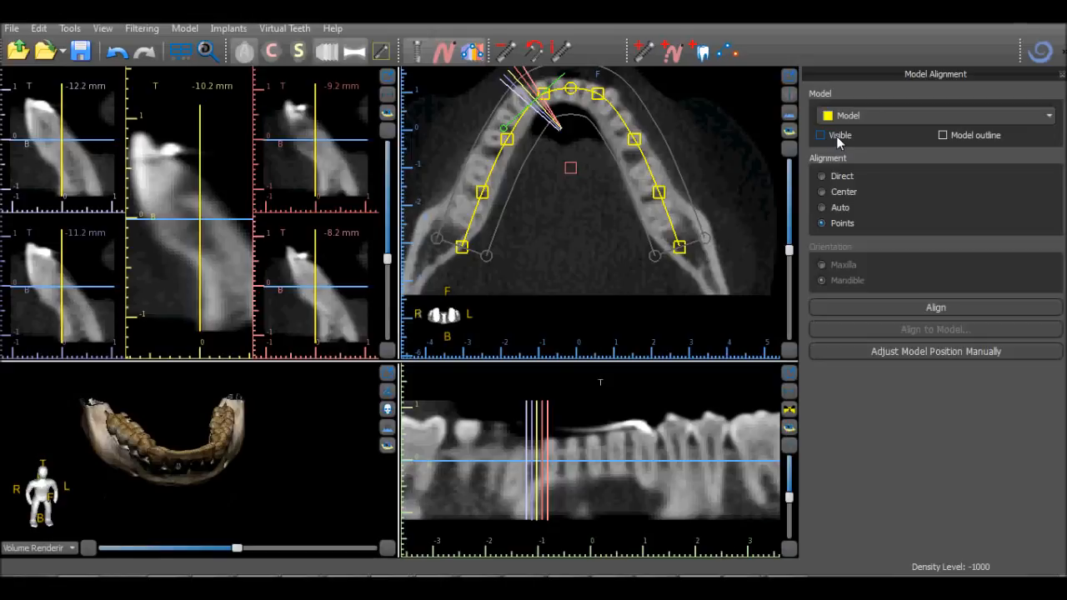
left_click(839, 140)
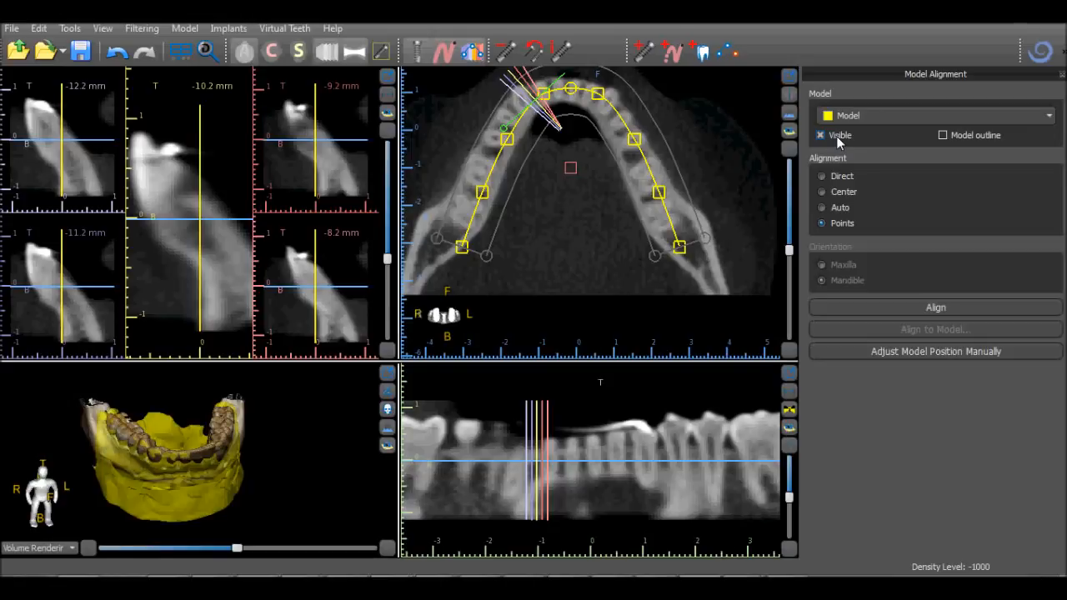
left_click(962, 136)
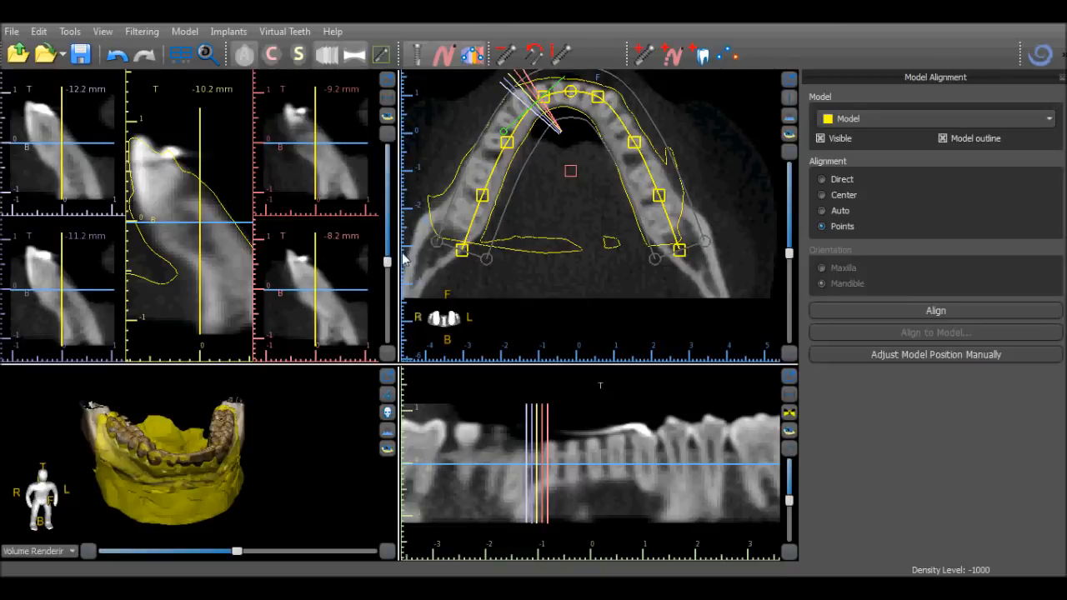
Fine-tune the imported model's rotation manually with the green ring in the enlarged 3D view, and restore the multi-view layout
left_click(878, 355)
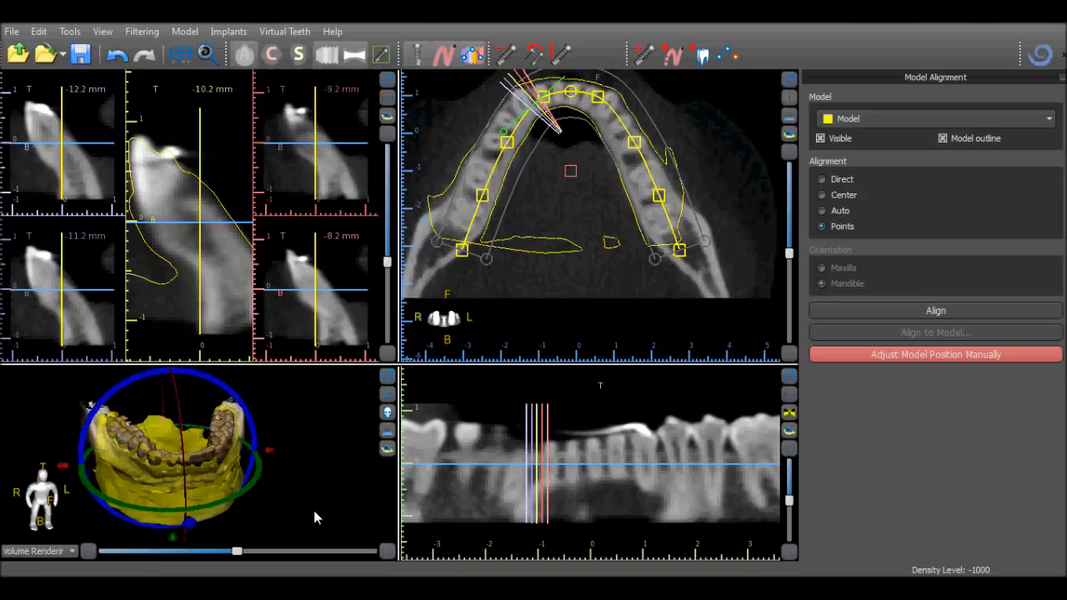
left_click(388, 379)
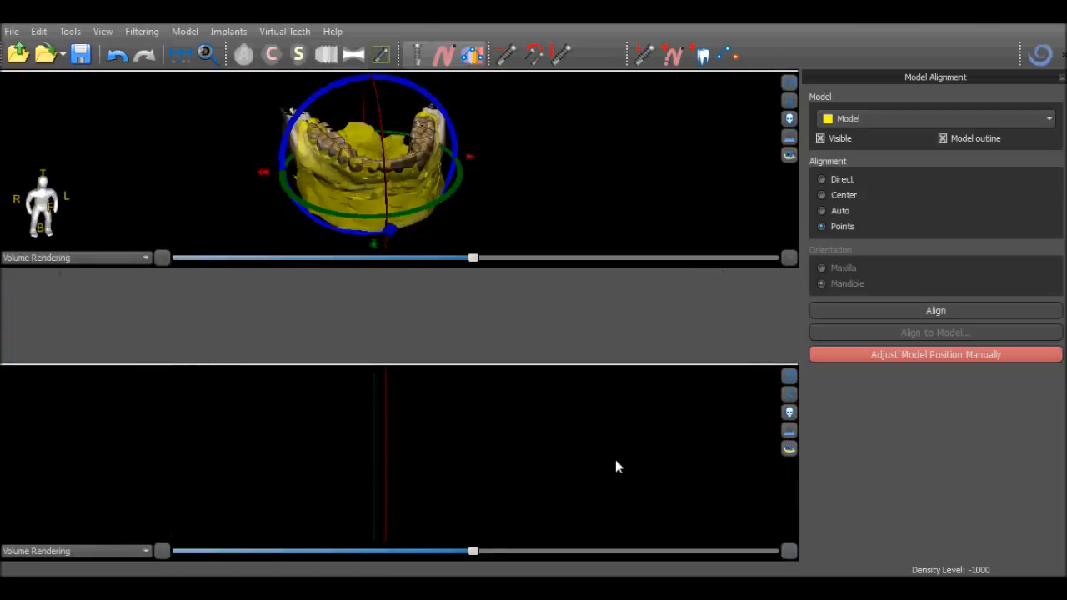
left_click_drag(671, 477, 665, 463)
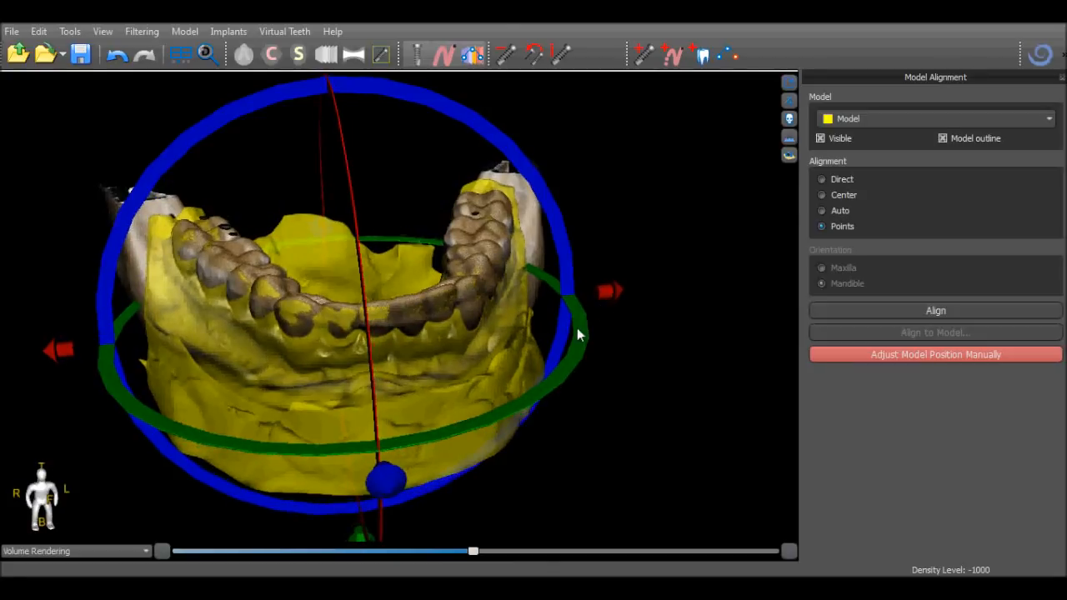
left_click_drag(581, 329, 580, 336)
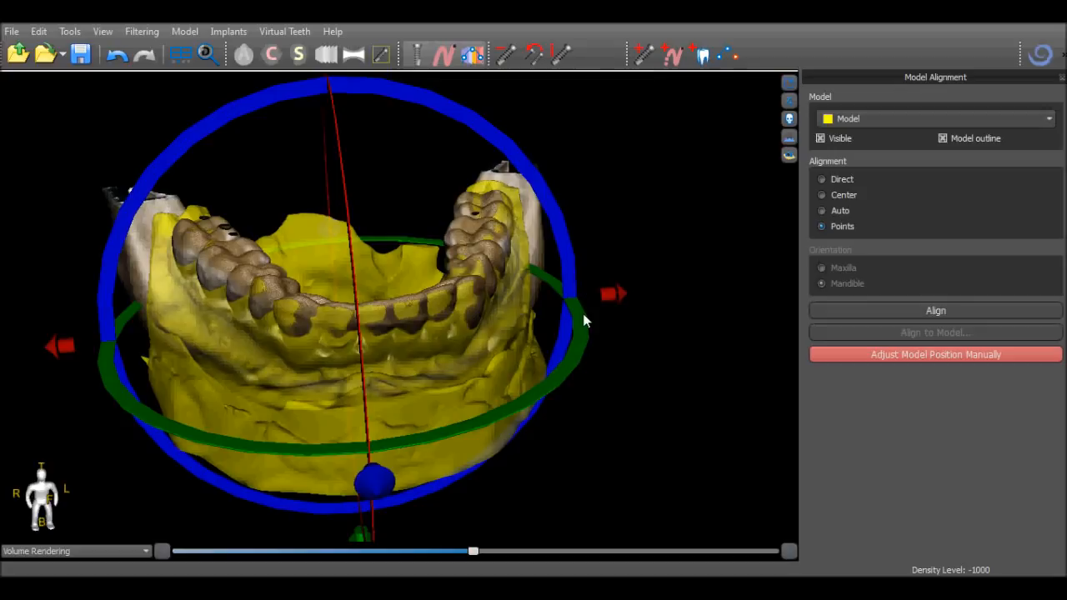
left_click_drag(582, 314, 583, 314)
left_click(845, 357)
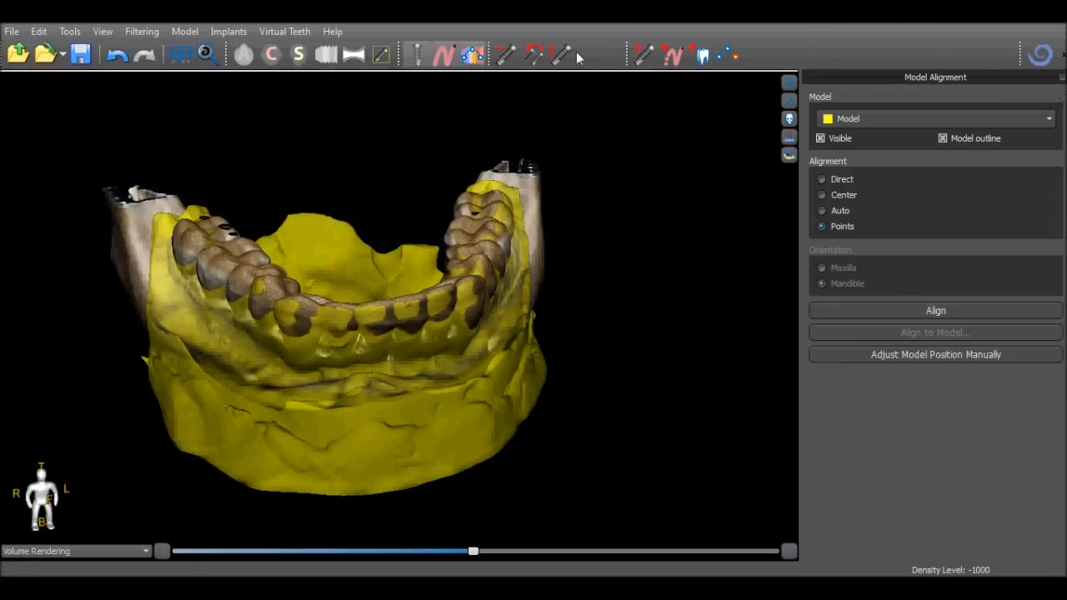
left_click(785, 79)
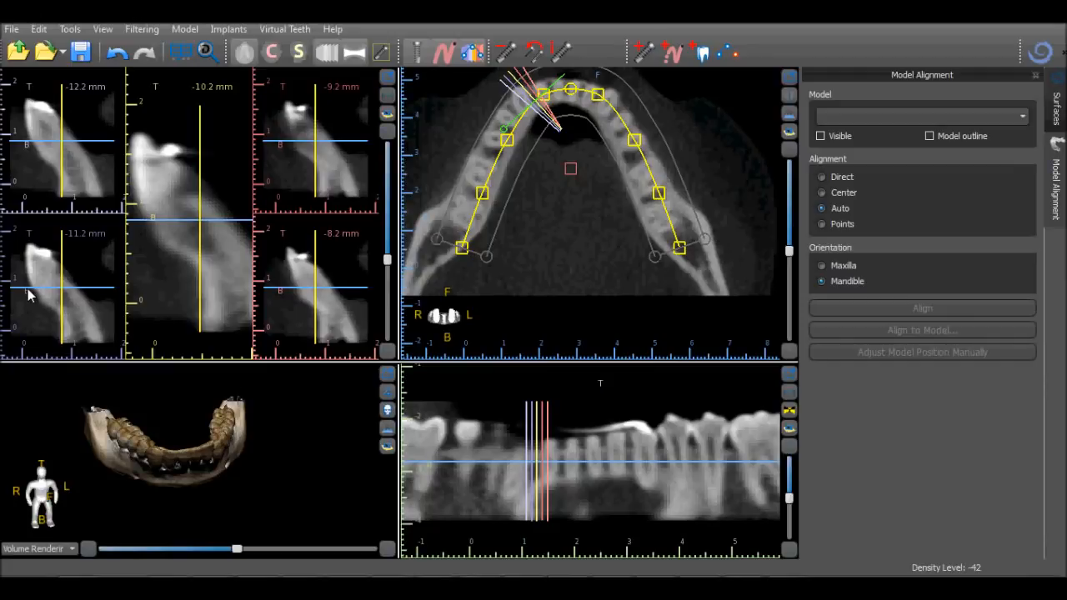
Import Model.stl from the Desktop and align it to the scan with Auto alignment and Mandible orientation
left_click(21, 30)
left_click(35, 209)
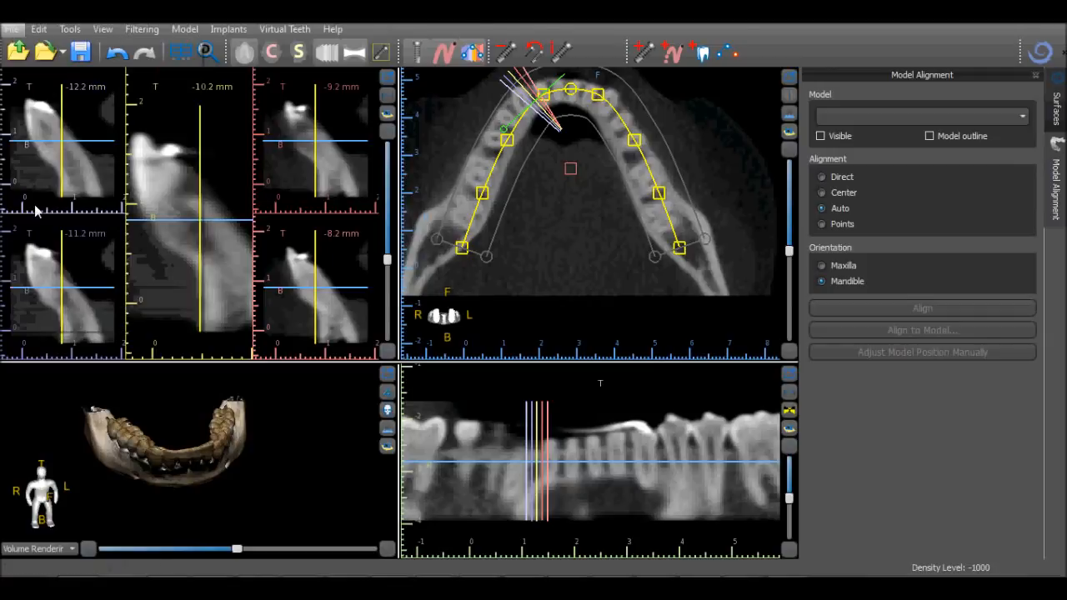
double_click(178, 240)
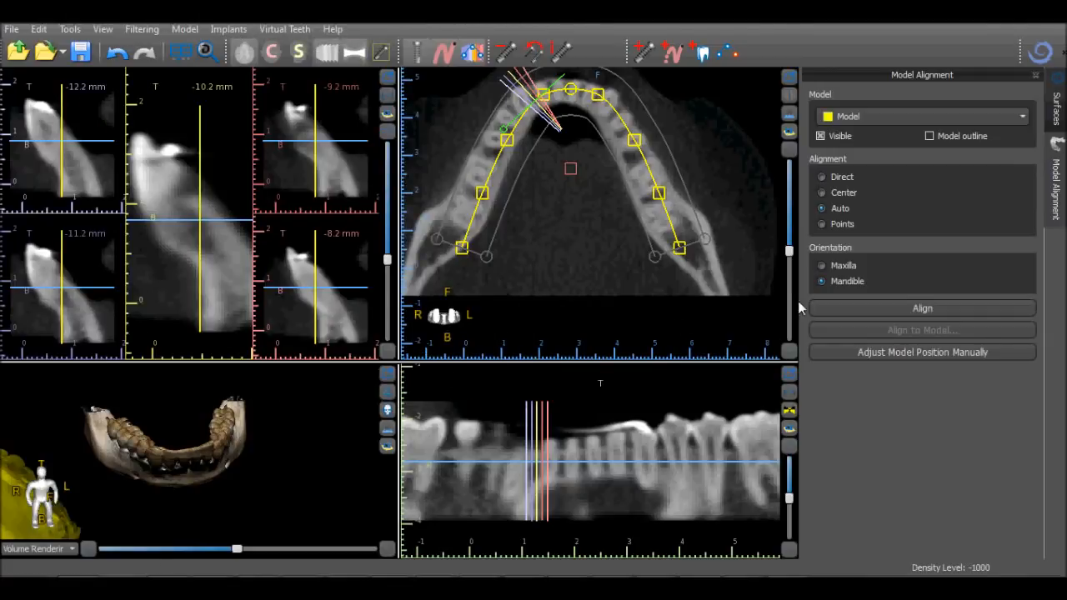
left_click(881, 308)
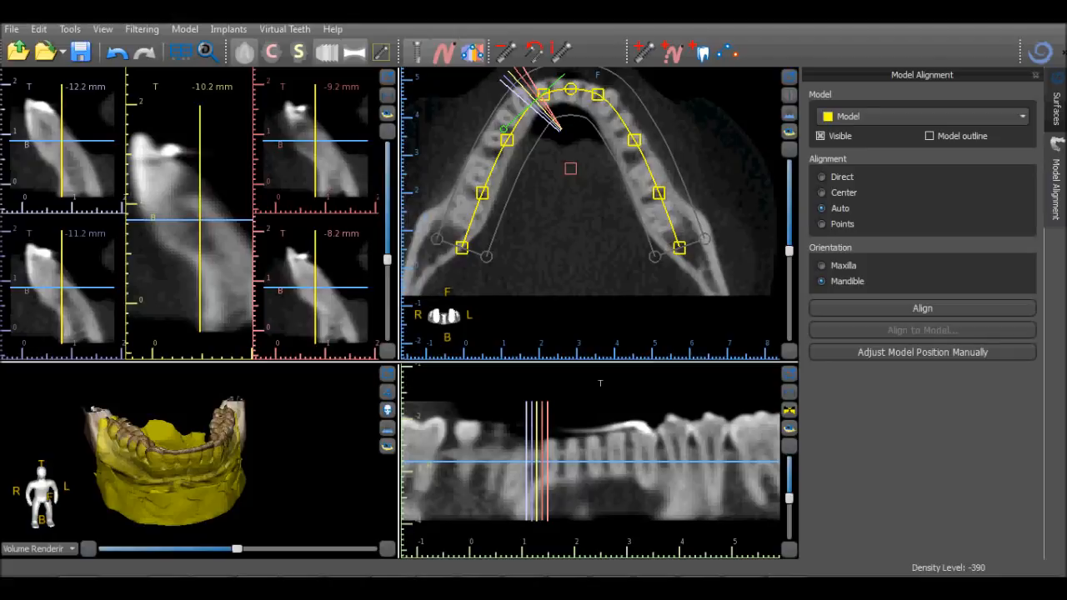
Switch the alignment method to Direct and import Model.stl once more as a second model
left_click(843, 177)
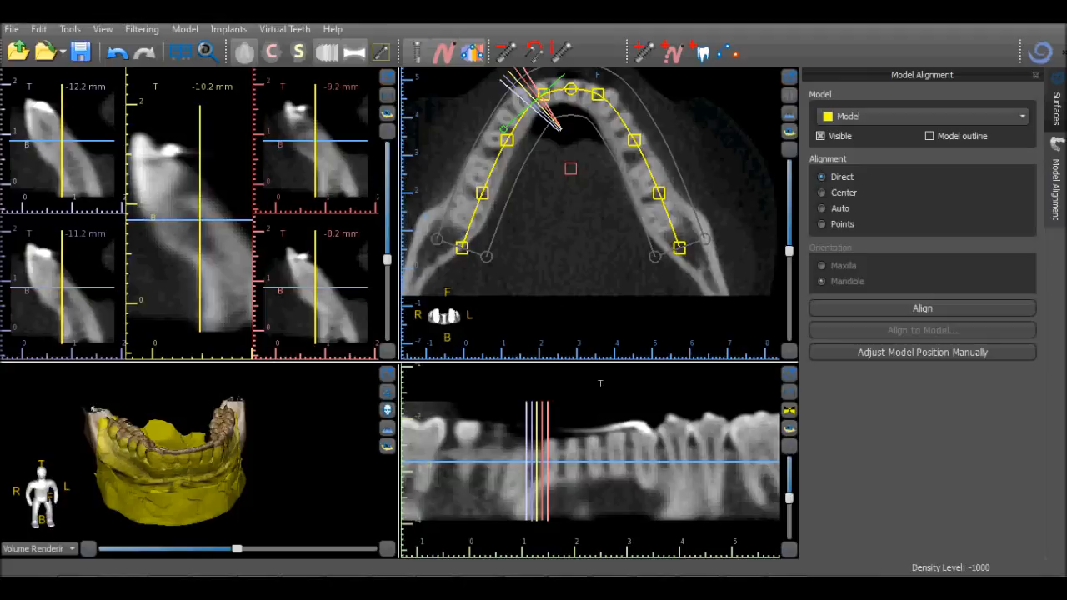
left_click(11, 32)
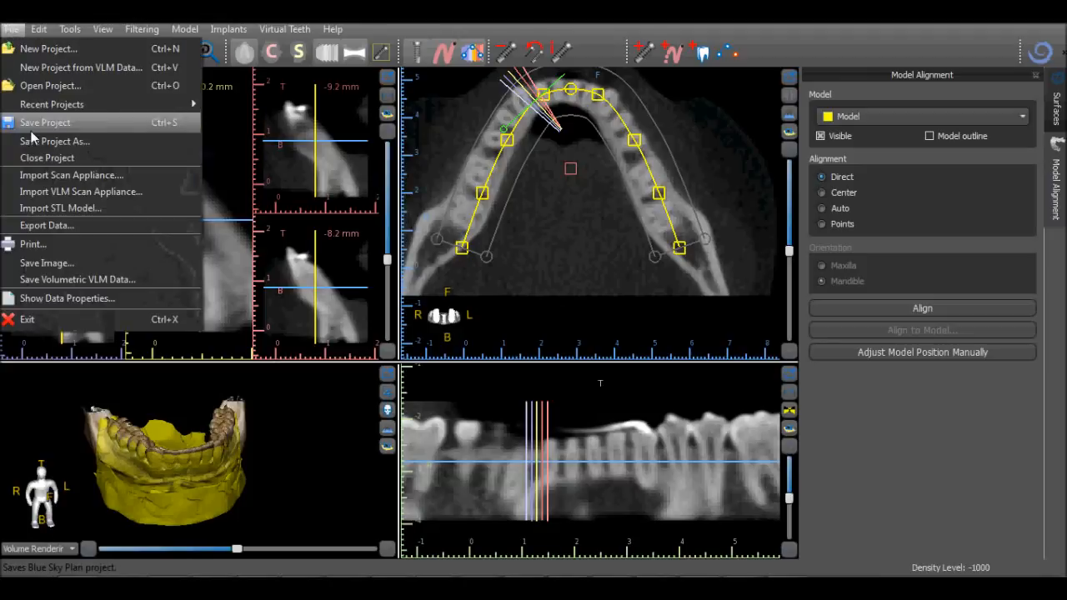
left_click(50, 209)
double_click(192, 242)
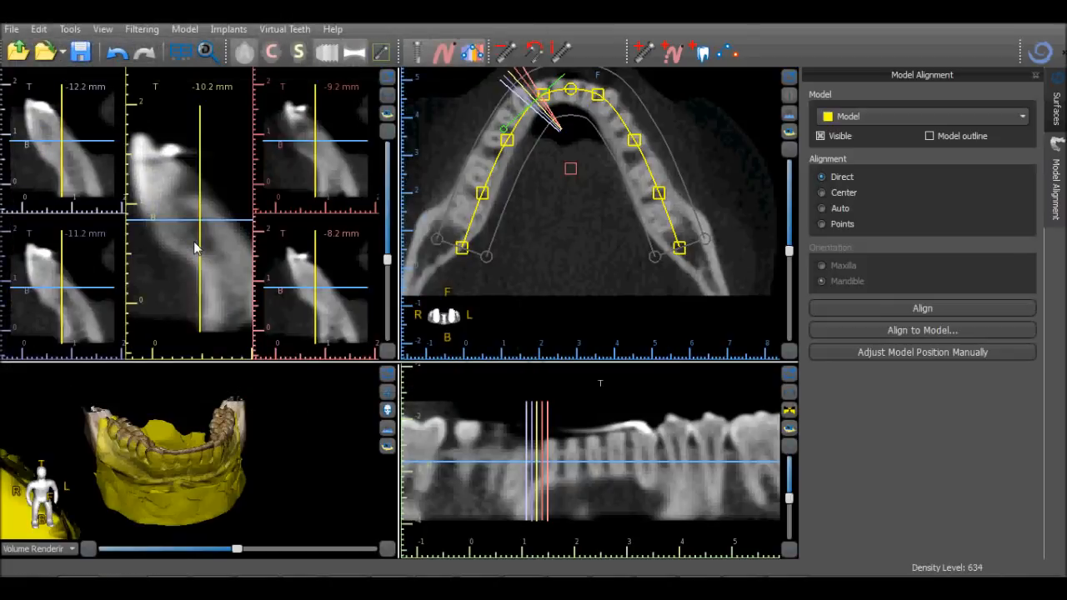
Align the newly imported model to another model, choosing the already aligned Model as the destination
left_click(912, 332)
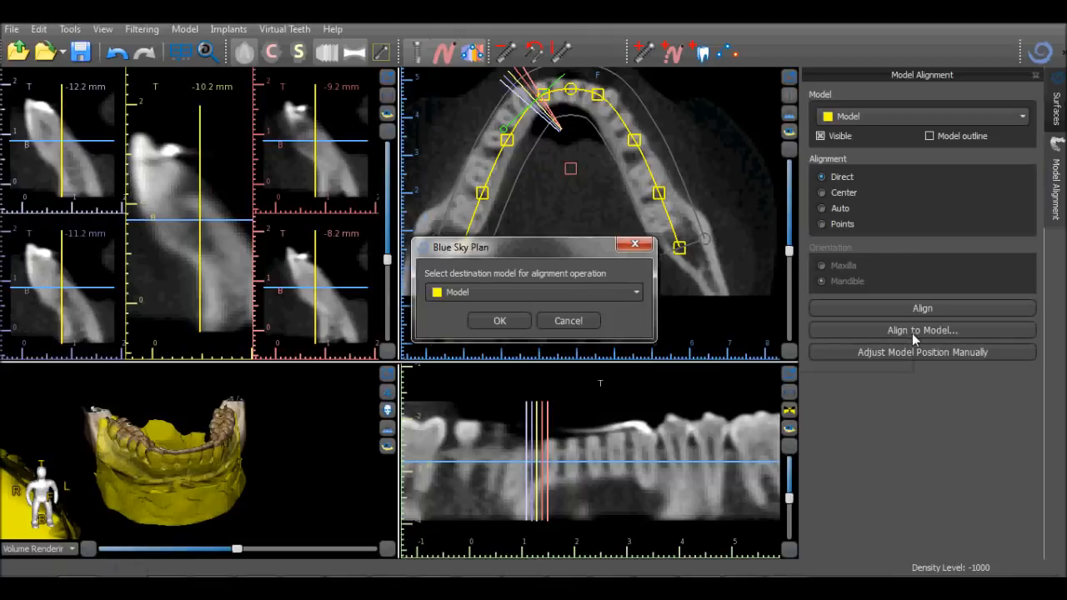
left_click(637, 296)
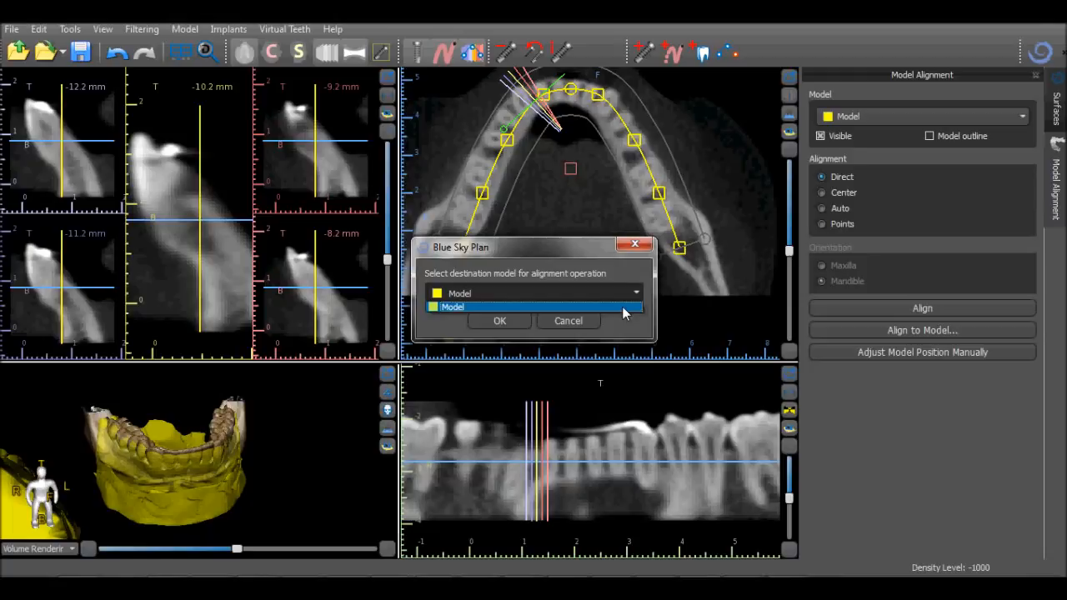
left_click(625, 308)
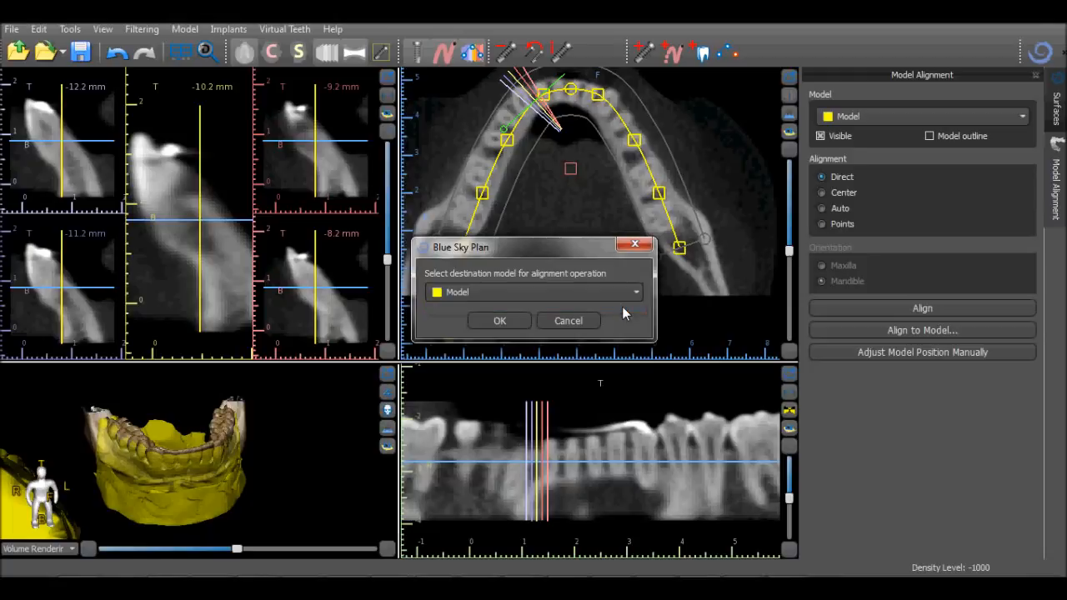
left_click(500, 321)
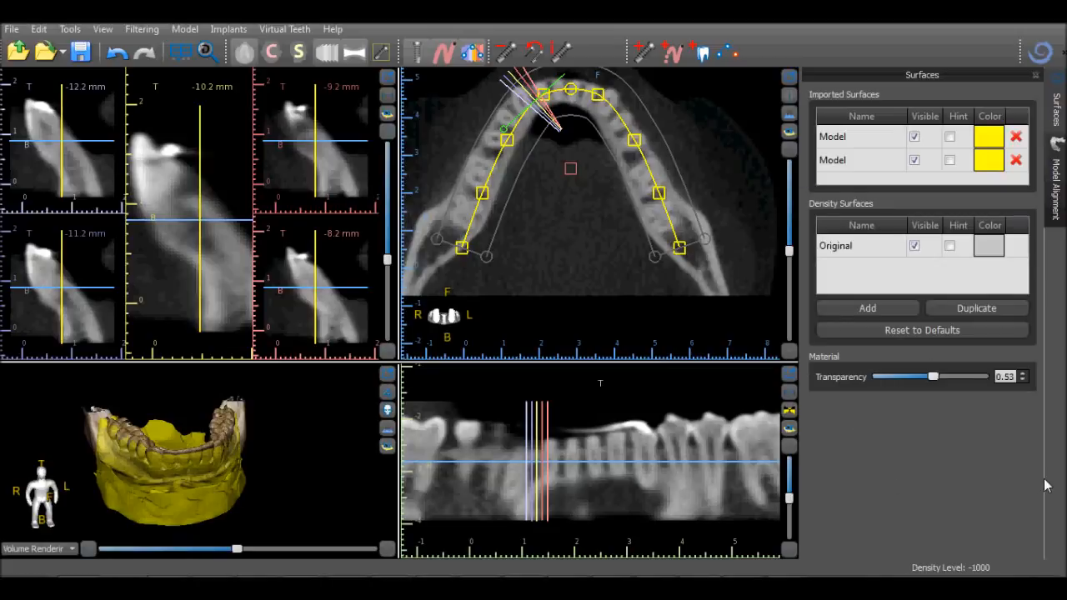
Recolour the first imported Model surface red and set its transparency to 0.44
left_click(989, 142)
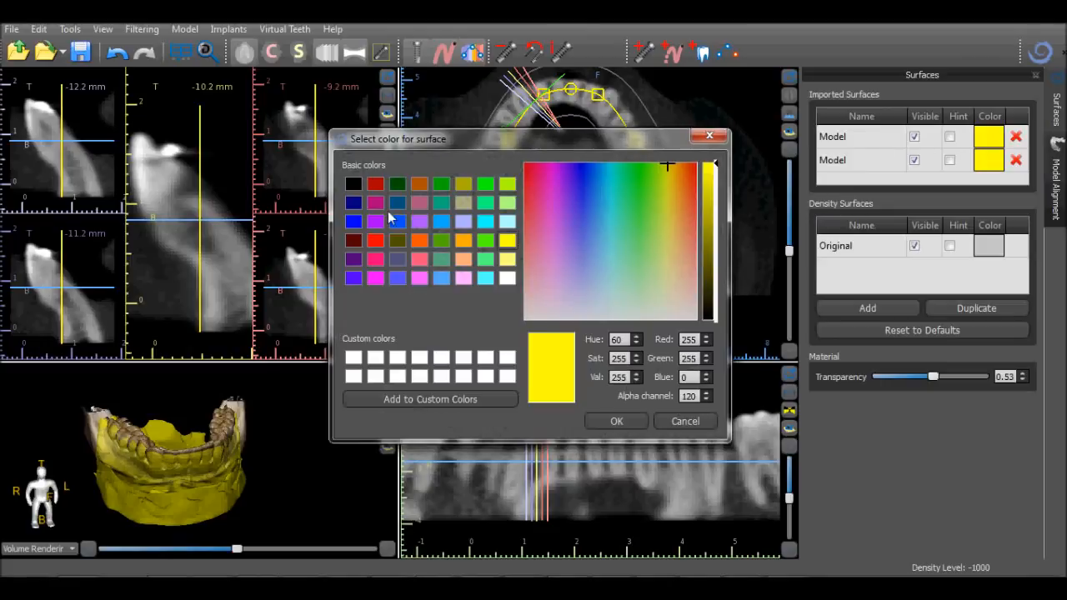
left_click(376, 185)
left_click(598, 422)
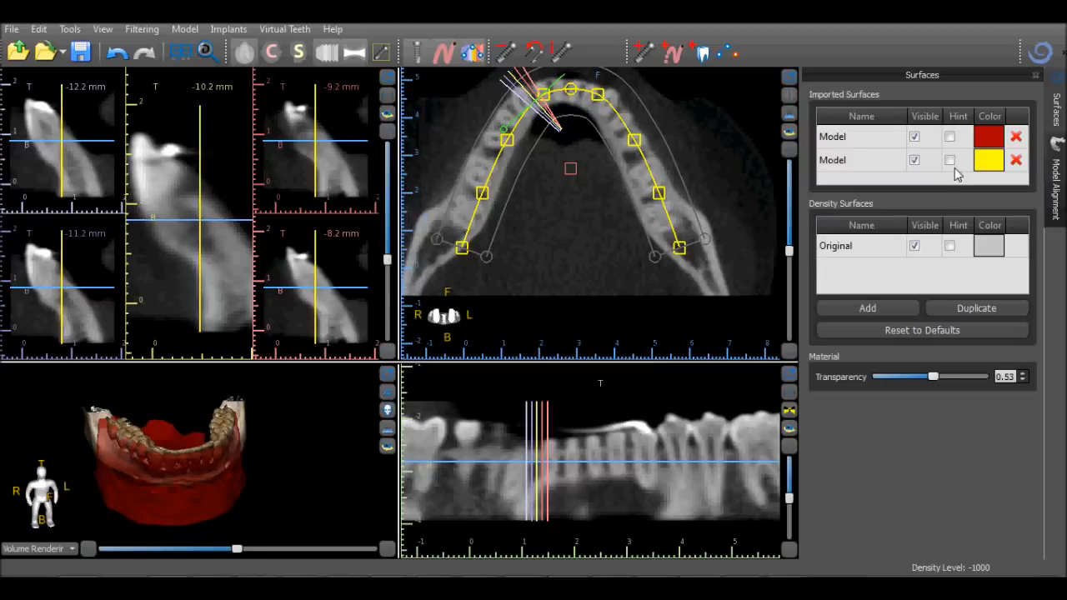
left_click_drag(933, 380, 952, 380)
left_click(846, 139)
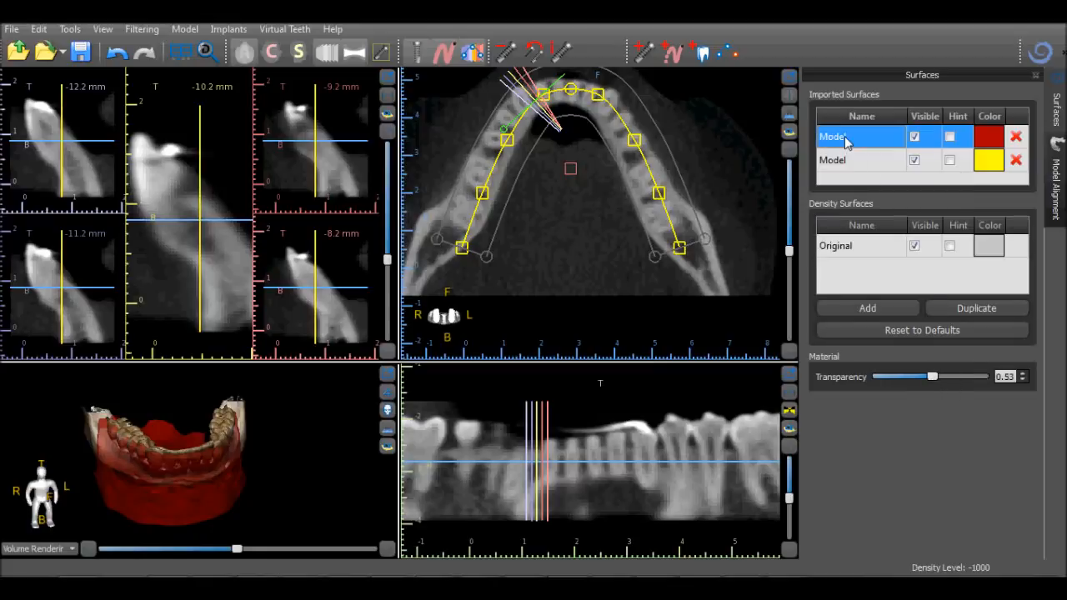
mouse_move(933, 379)
left_mouse_down()
mouse_move(896, 379)
mouse_move(926, 379)
left_mouse_up()
Hide the red Model surface to compare it with the yellow one, and delete the red surface
left_click(915, 137)
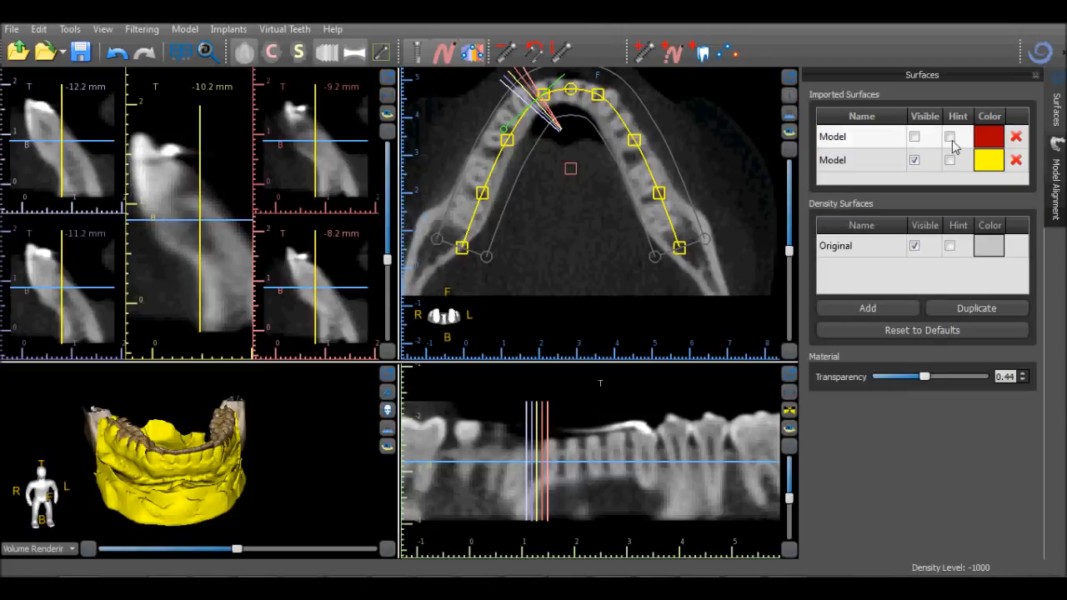
left_click(1016, 137)
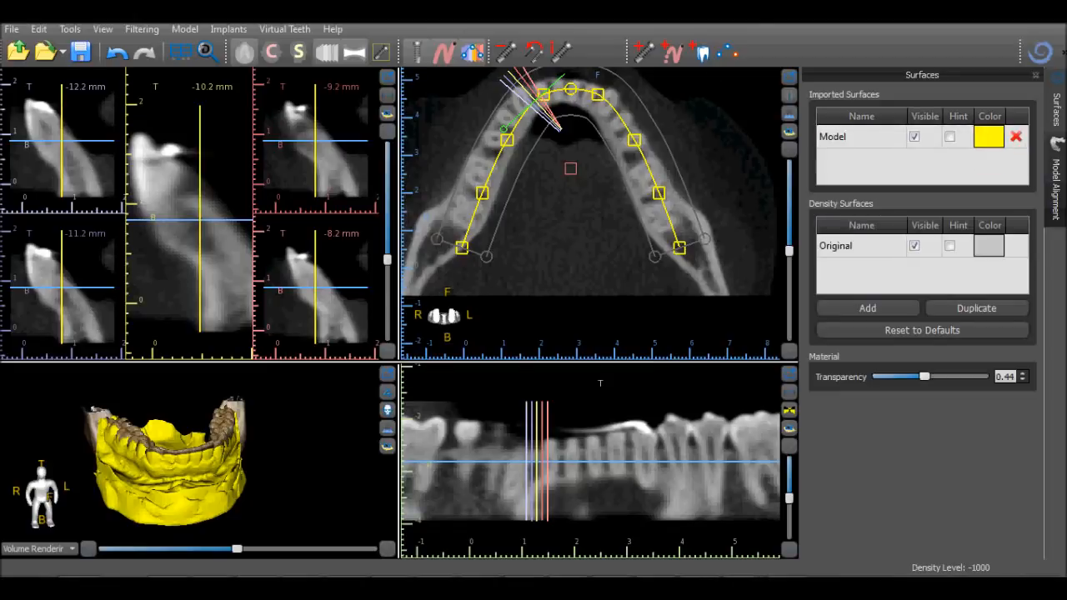